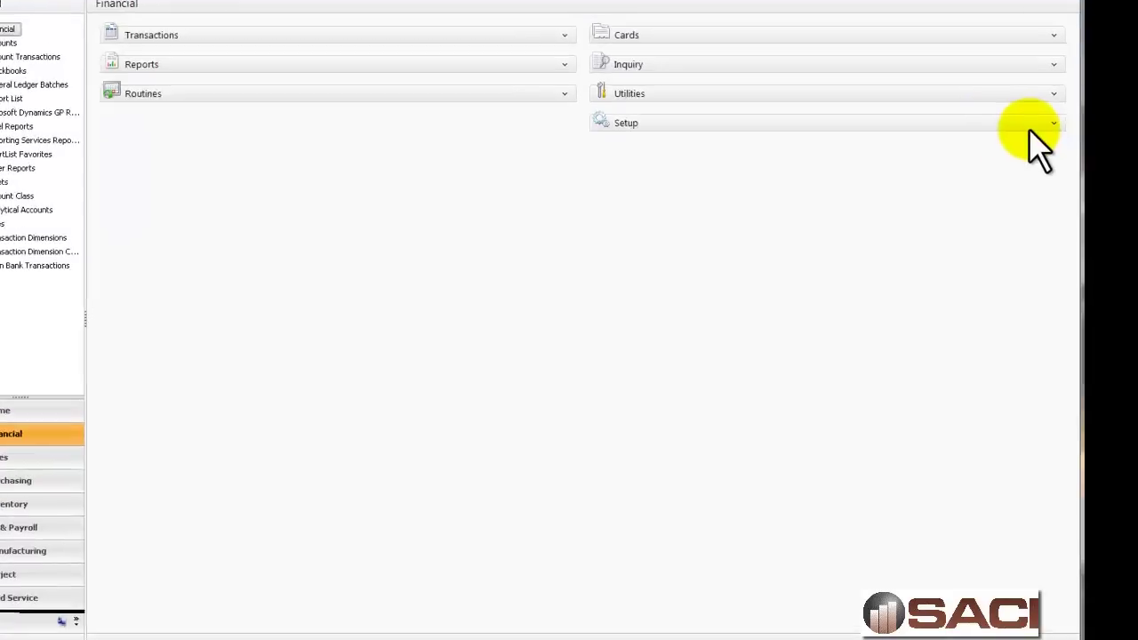
- Open the Interfund Management setup window from the financial Setup options
click(1053, 125)
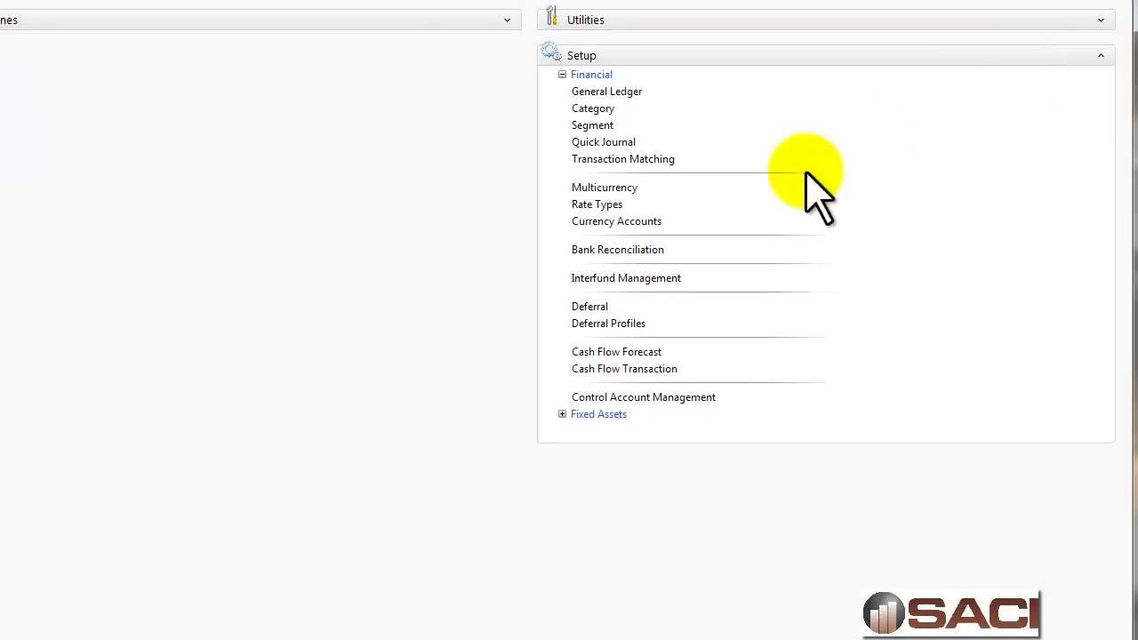
click(622, 279)
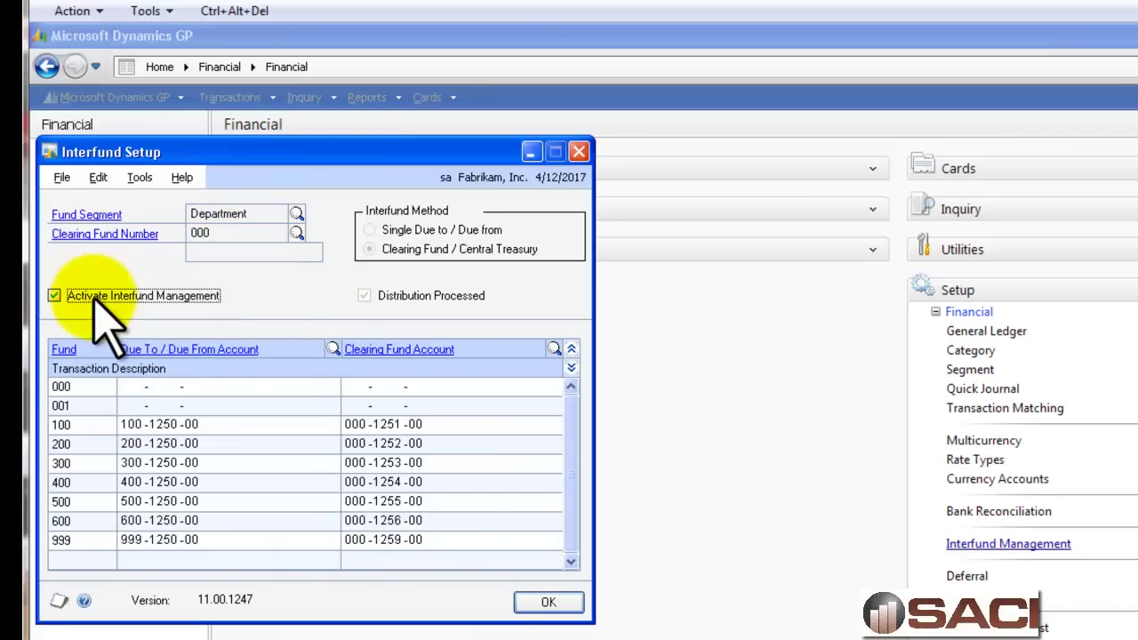
- Save the interfund setup, accepting the fund segment warning, and start a General journal entry
click(540, 607)
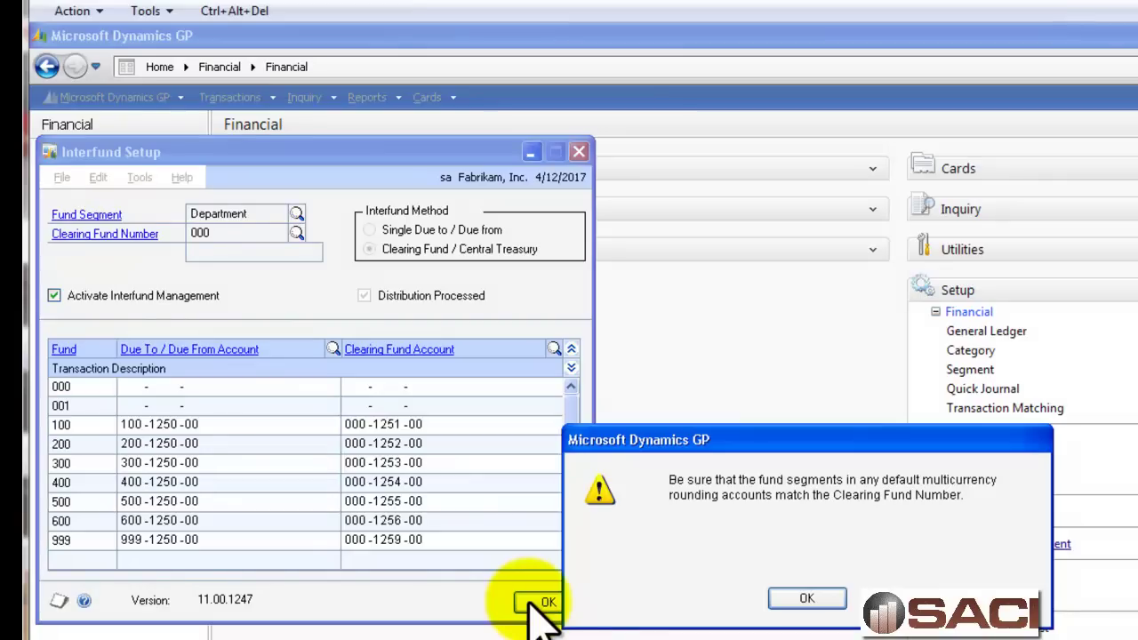
click(791, 601)
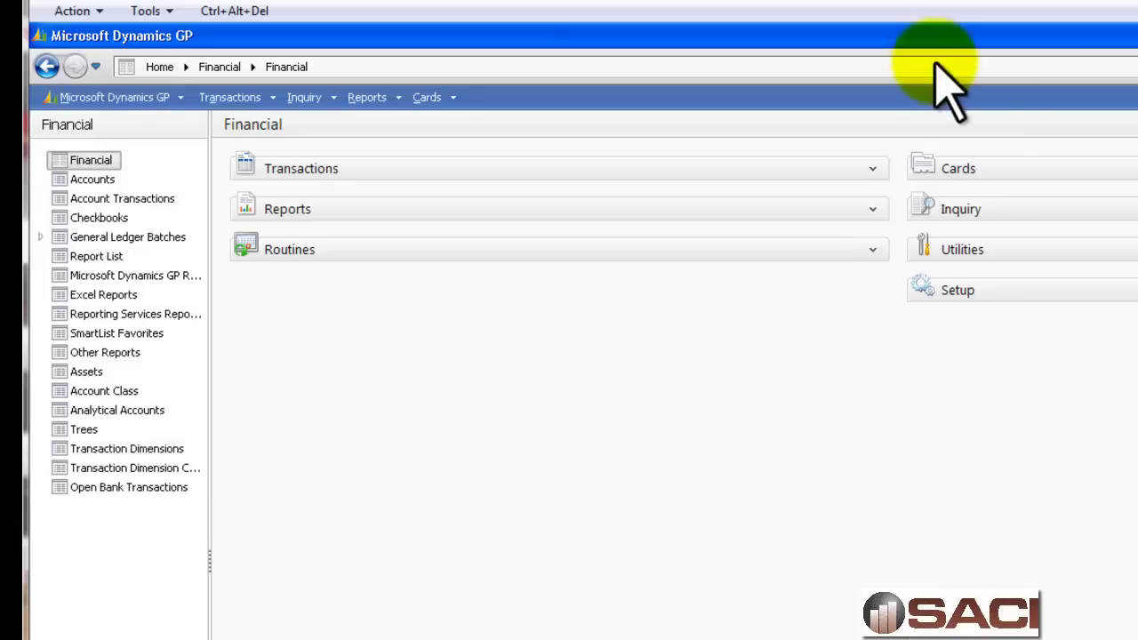
click(873, 168)
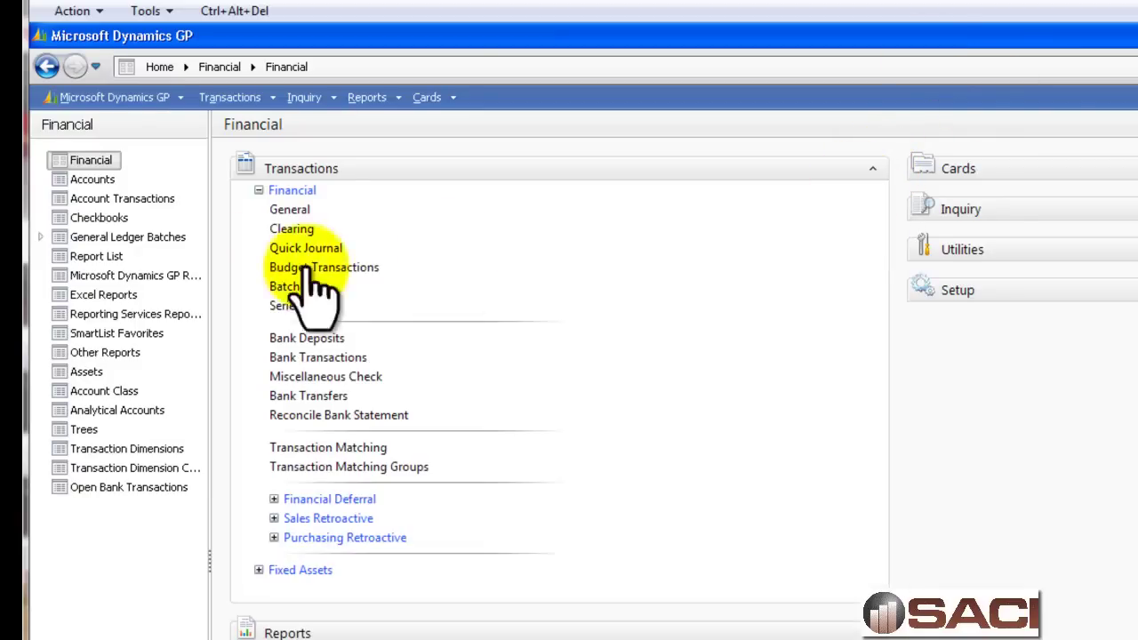
click(291, 210)
- Date the journal entry 5/1/2017 with reference 'Repairs Allocation'
key(Tab)
key(Tab)
key(Tab)
key(Tab)
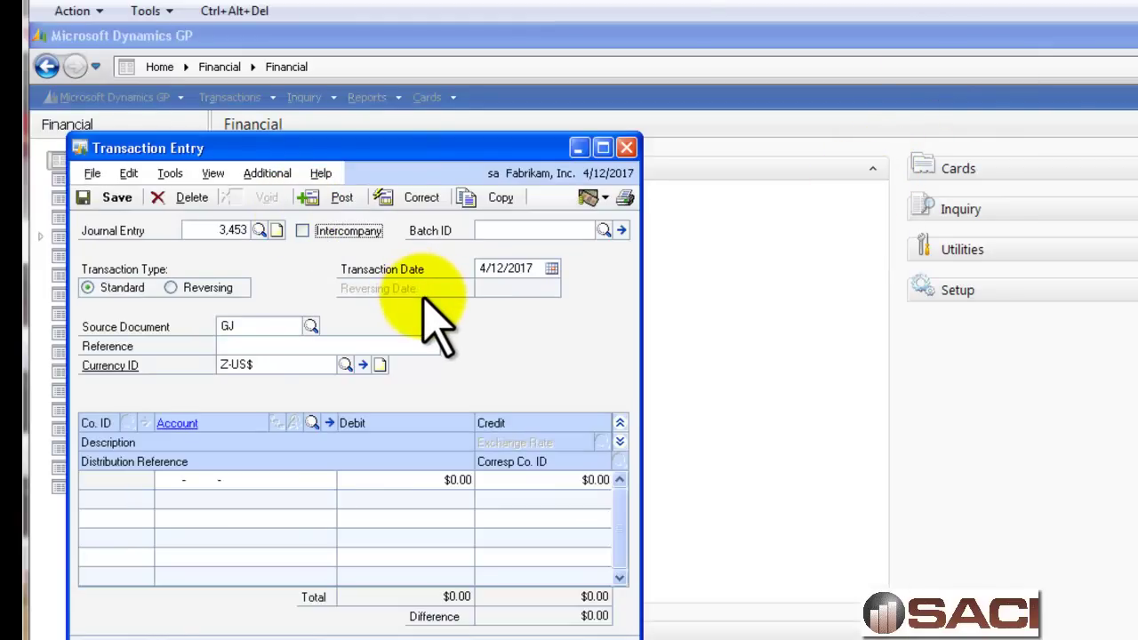
key(Tab)
key(Tab)
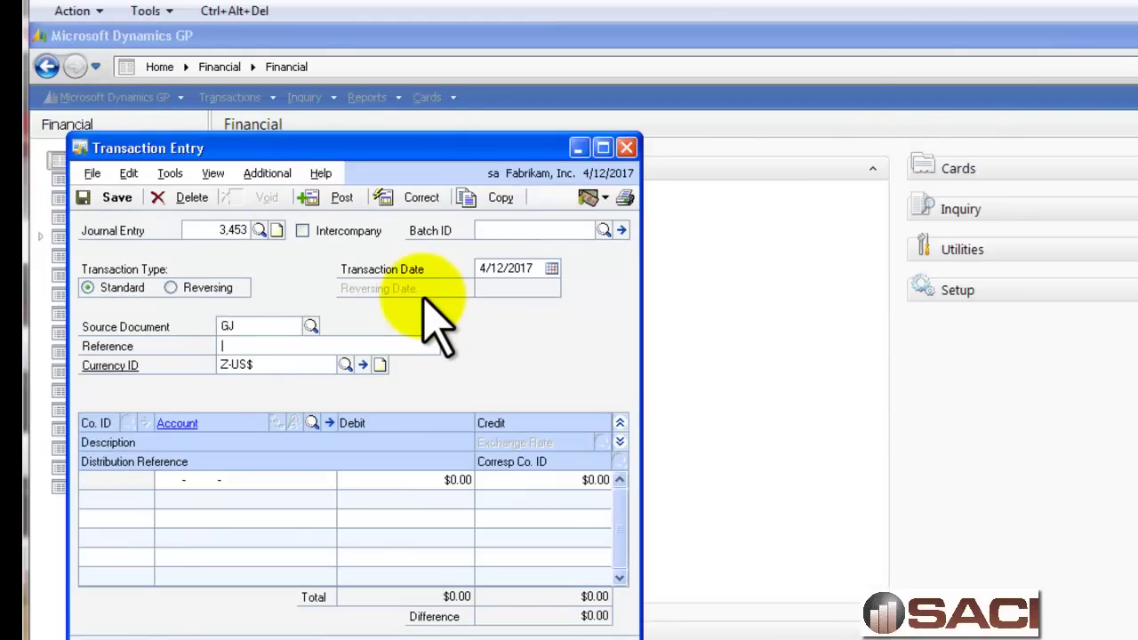
click(500, 269)
text(050117)
key(Tab)
key(Tab)
text(Repa)
key(Tab)
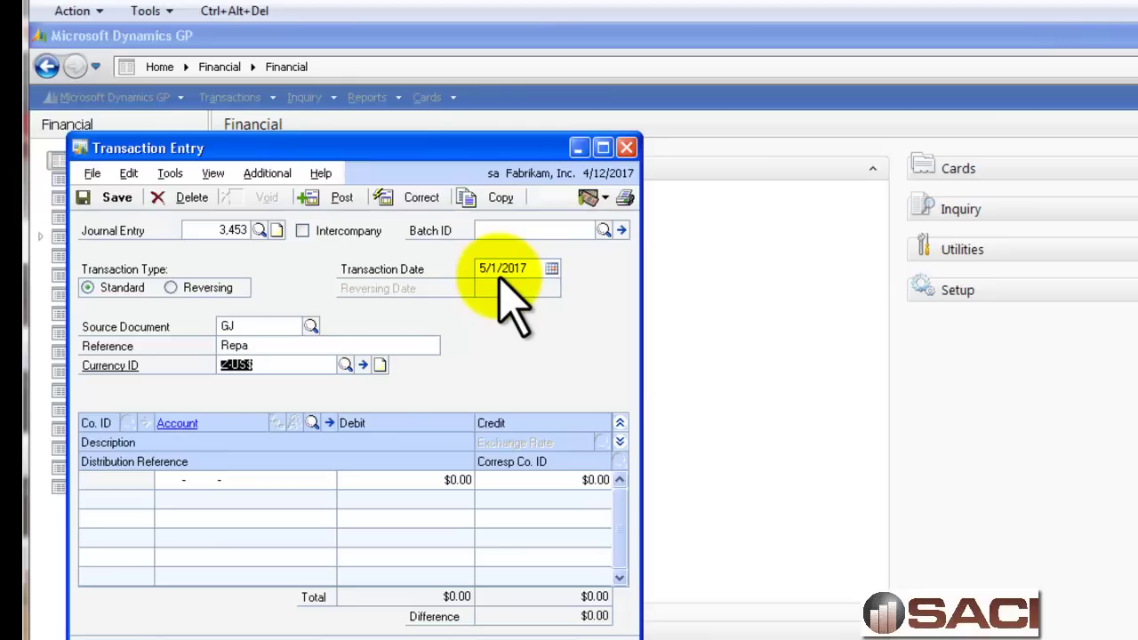
key(shift+Tab)
text(Repar)
key(BackSpace)
text(irs Allocation)
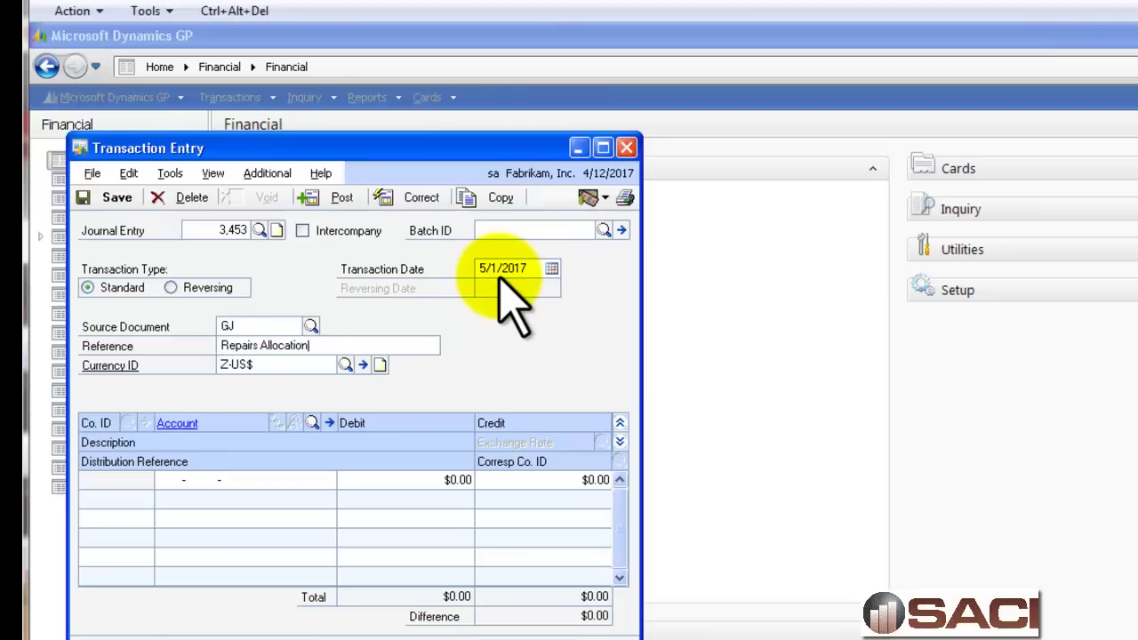
- Debit 300-6170-00 $500 and credit 100-6170-00 $500 on the journal entry
key(Tab)
key(Tab)
key(ctrl+l)
text(r)
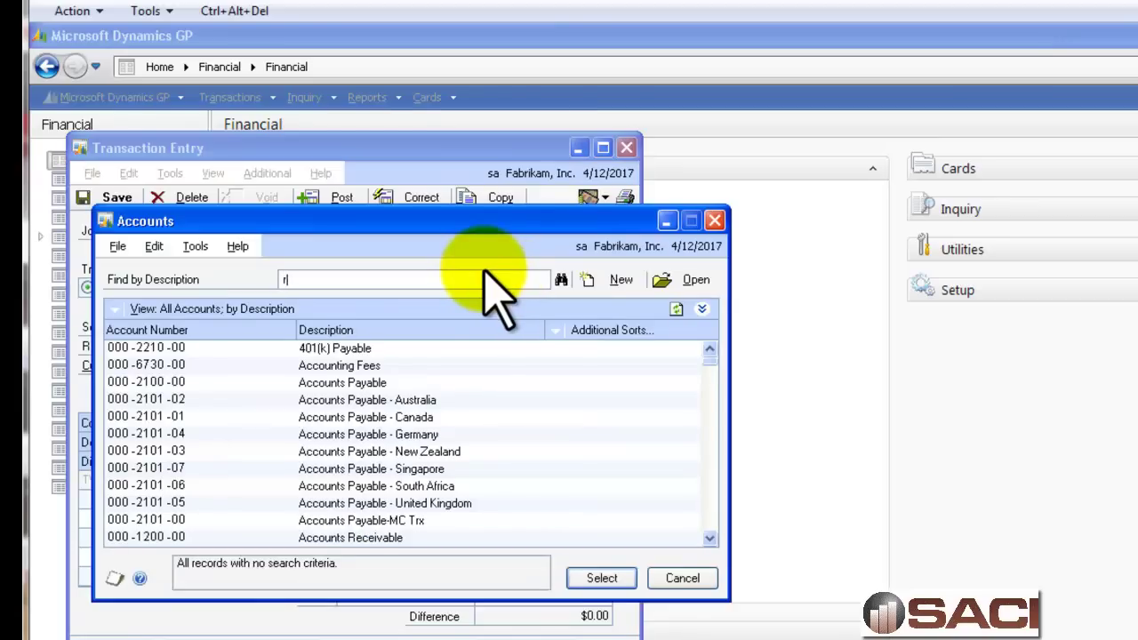
text(ep)
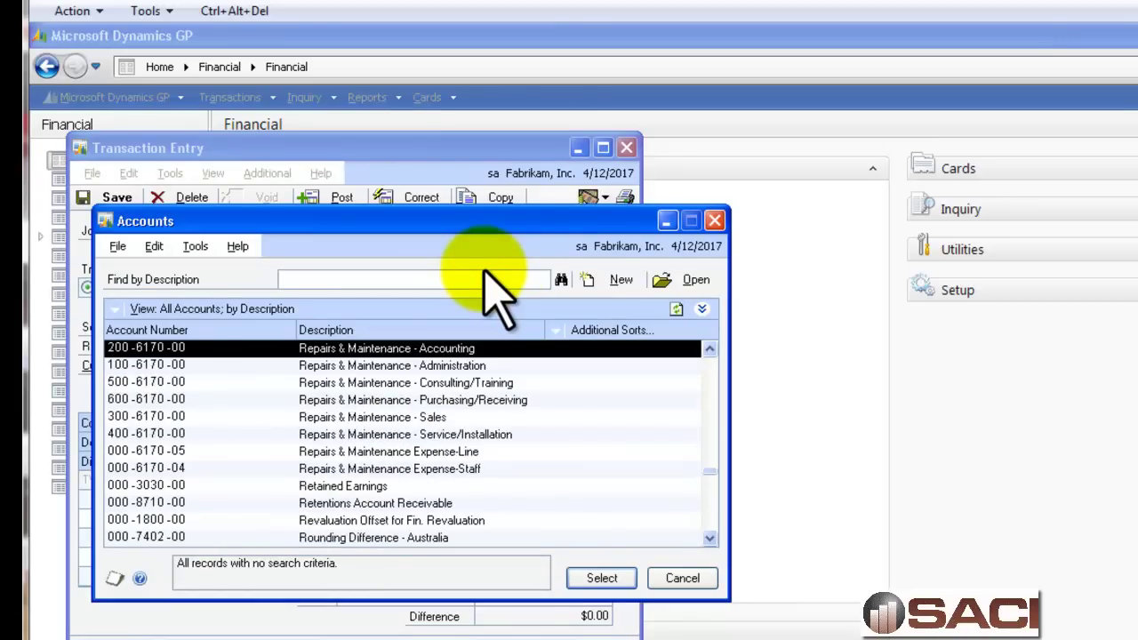
key(Down)
key(Down)
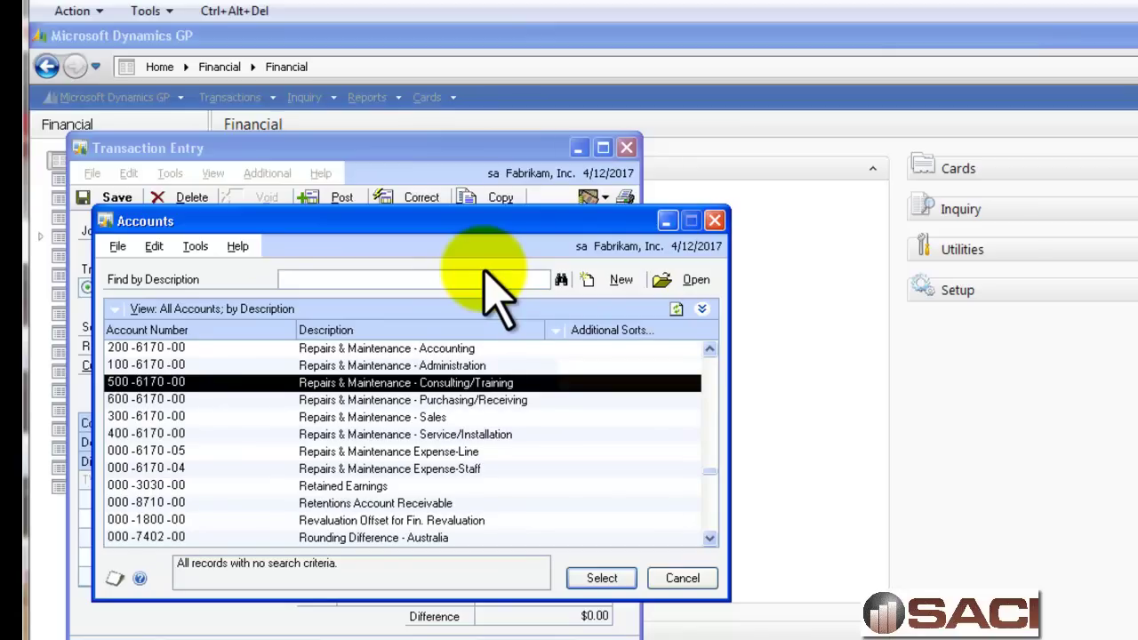
key(Down)
key(Down)
key(Return)
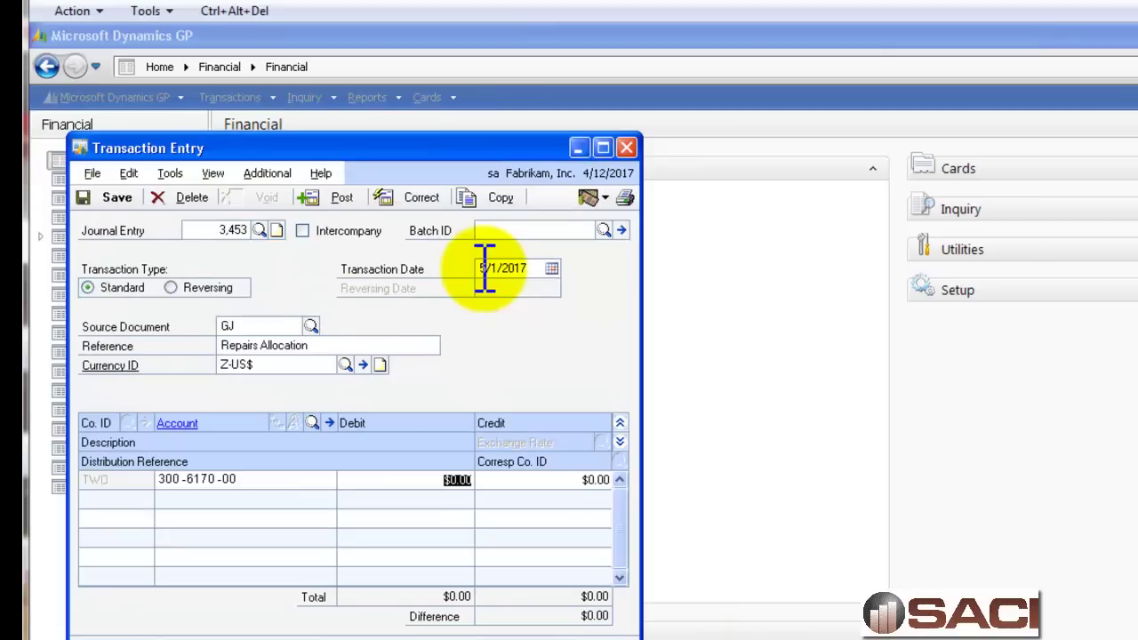
text(500)
key(Tab)
key(Tab)
text(100 -617)
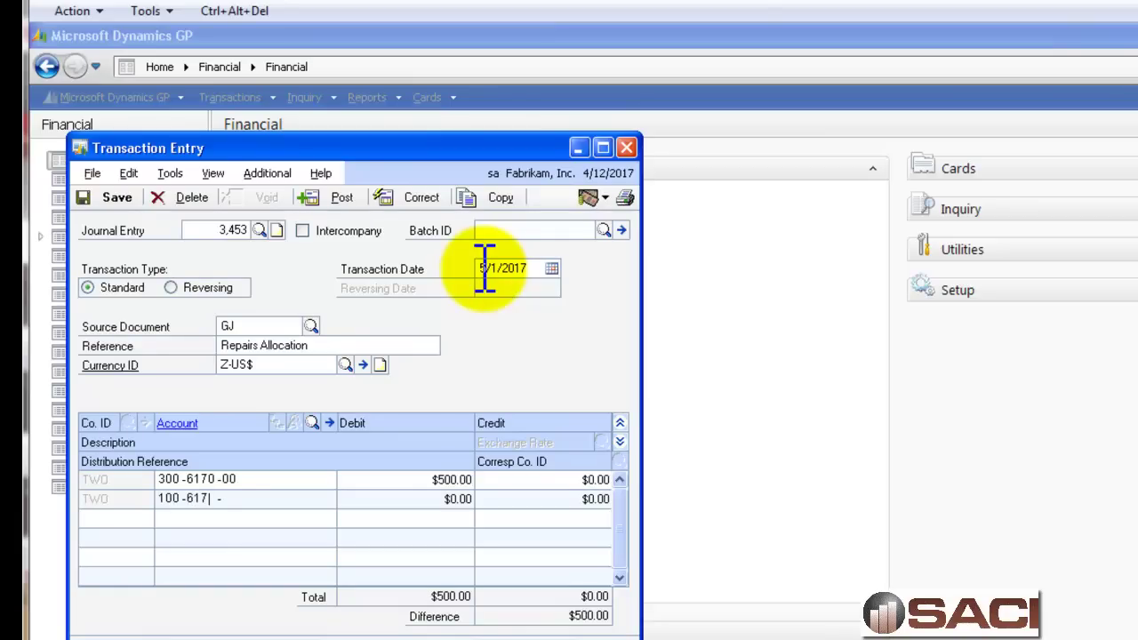
text(0 -00)
key(Tab)
key(Tab)
text(5)
text(00)
key(Tab)
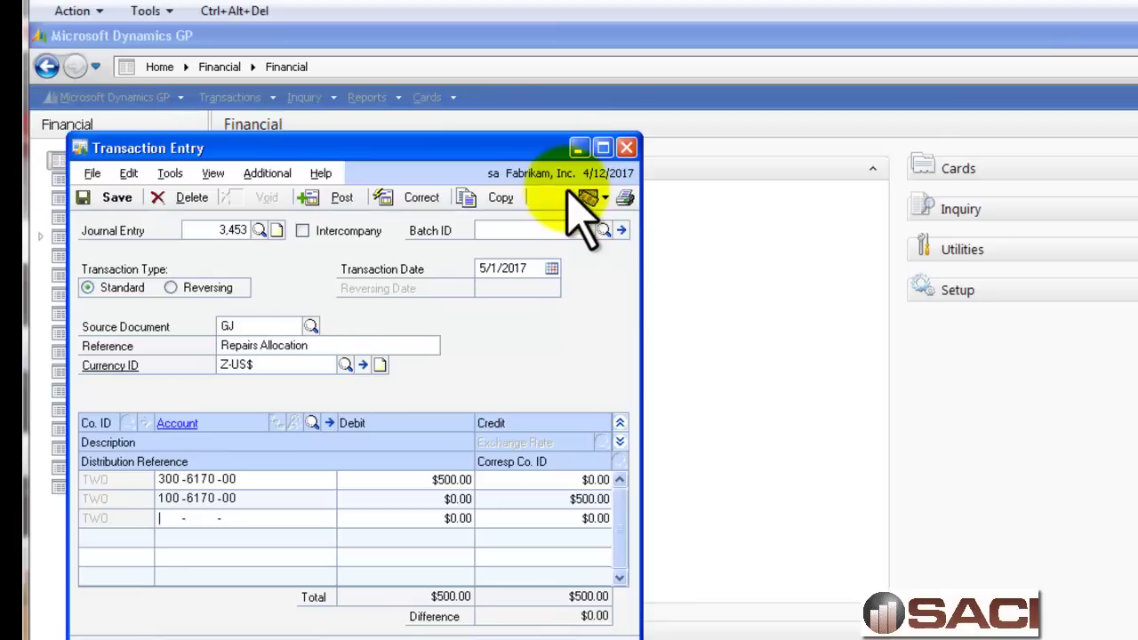
click(341, 198)
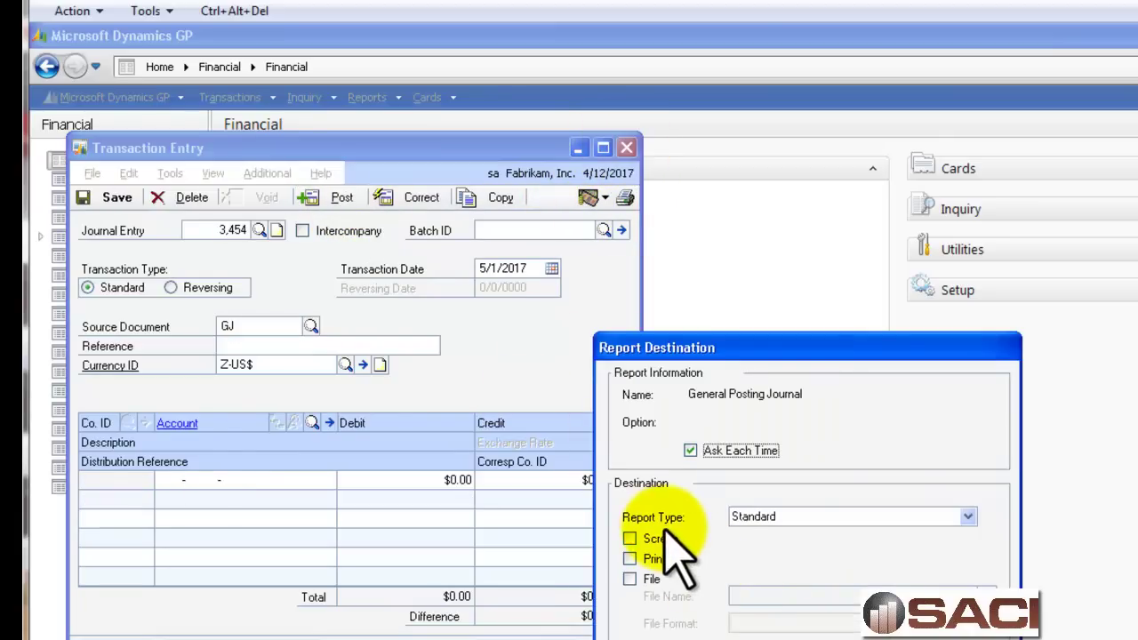
click(662, 538)
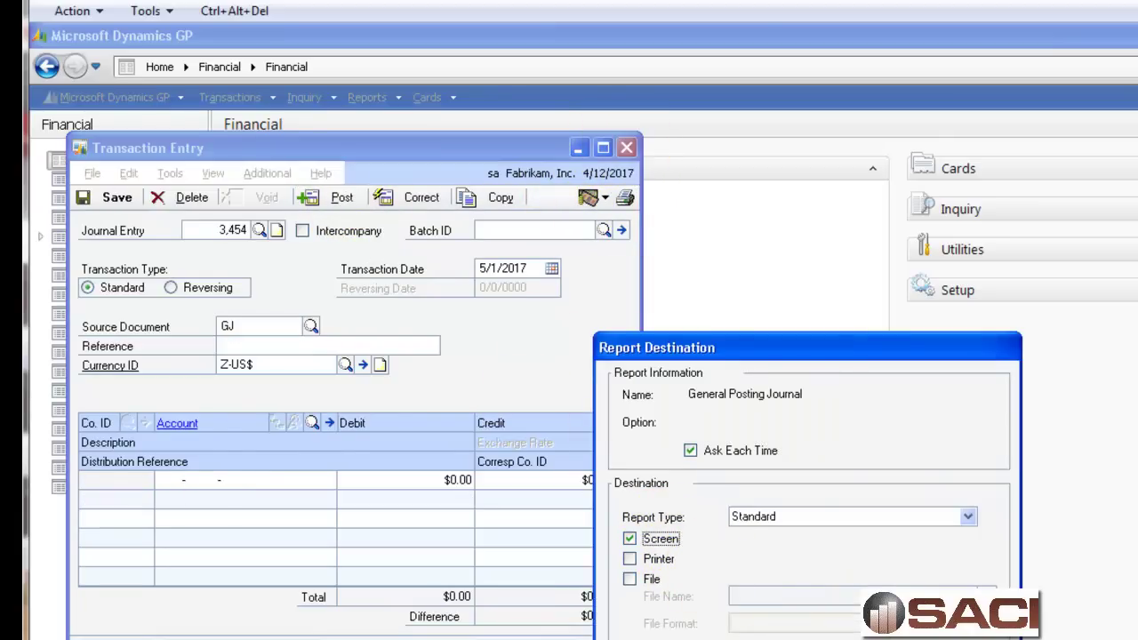
key(Return)
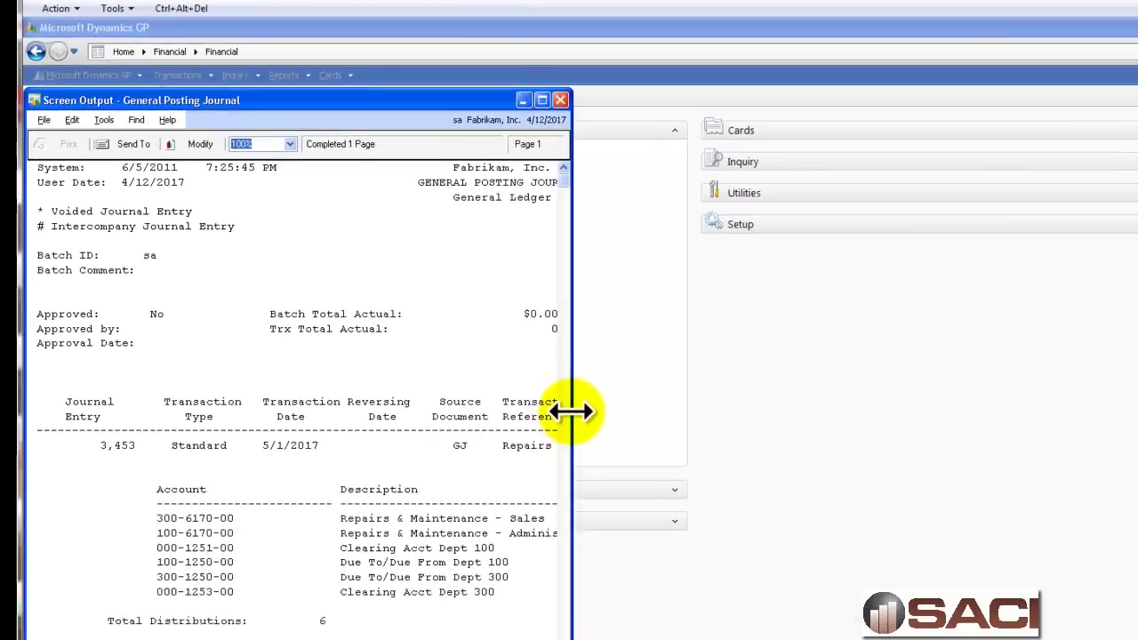
drag(572, 411, 989, 412)
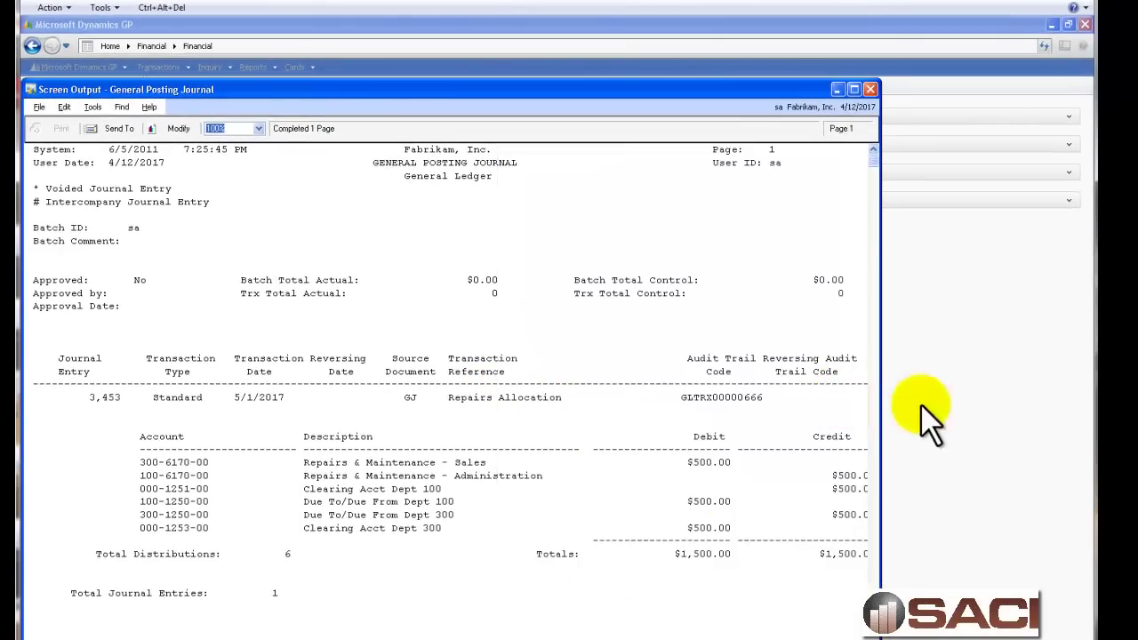
drag(877, 415, 970, 419)
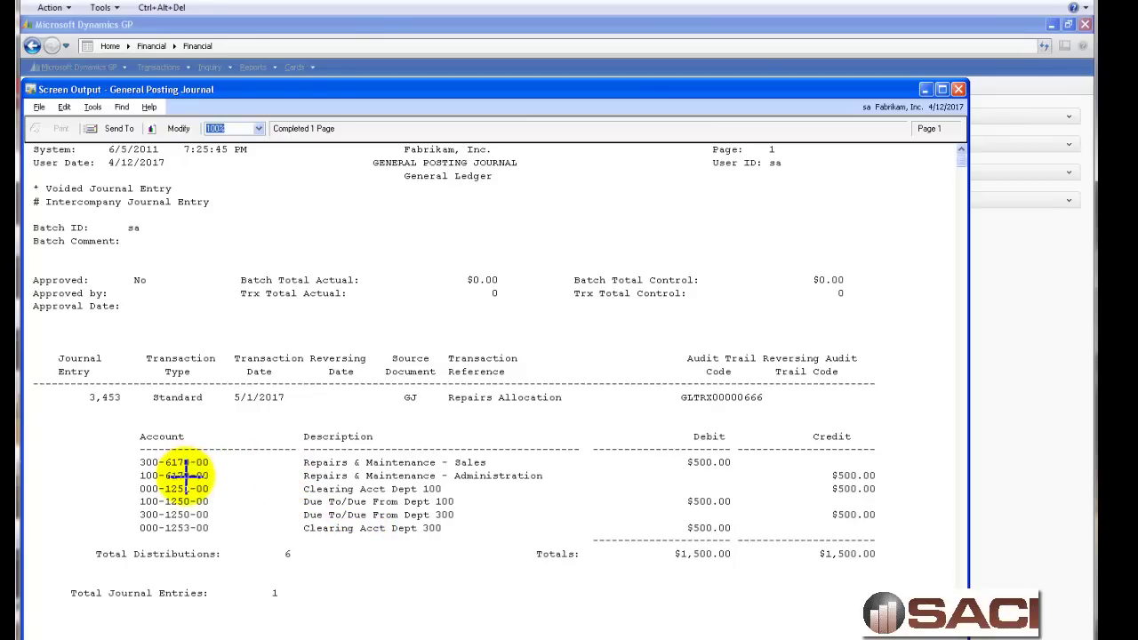
click(188, 489)
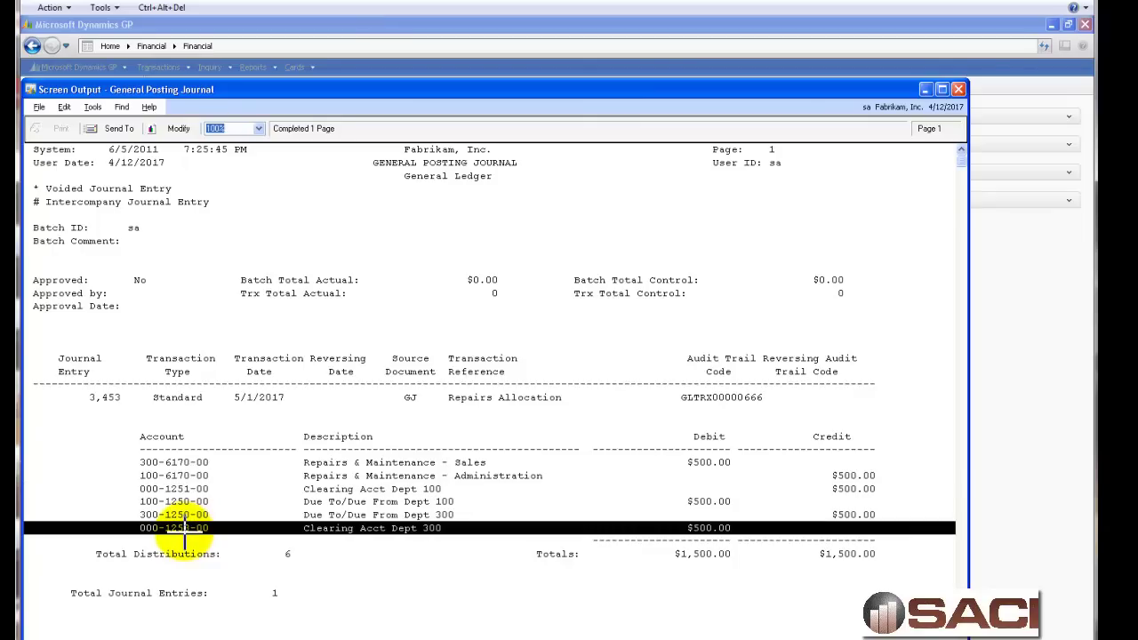
click(177, 502)
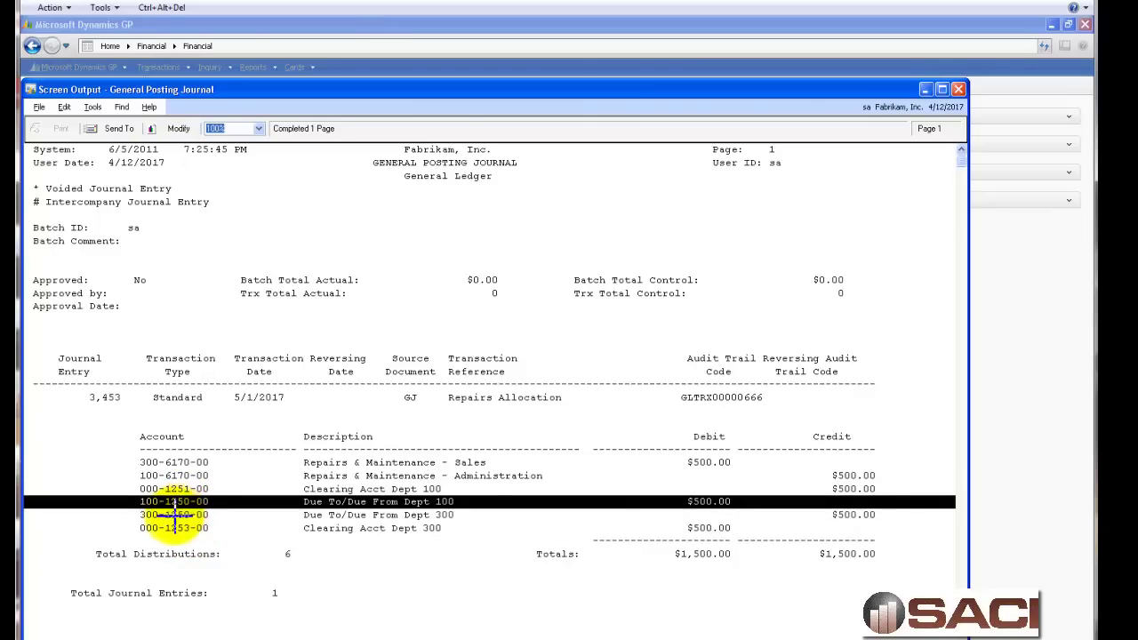
click(176, 515)
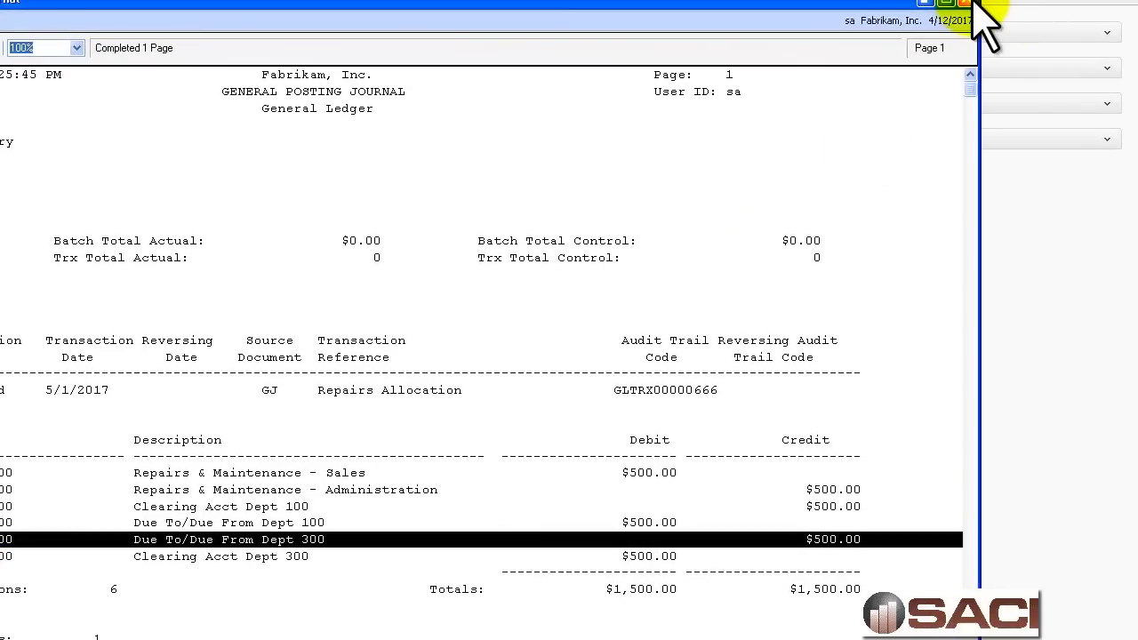
- Close the posting journal report and bring up the Financial Summary Inquiry
click(968, 3)
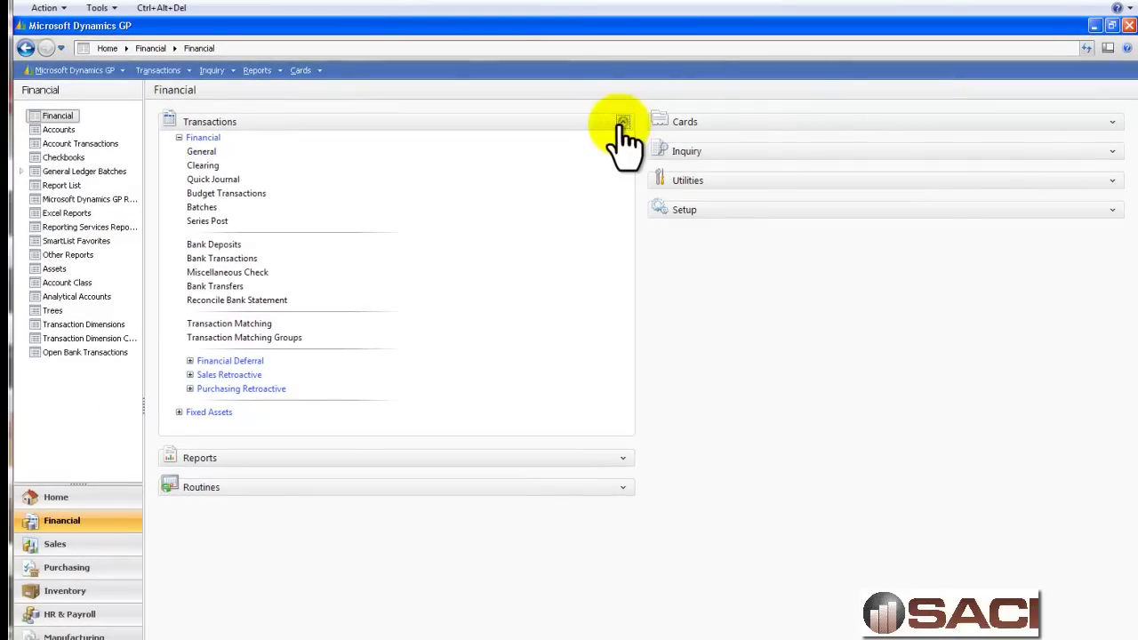
click(622, 124)
click(1112, 153)
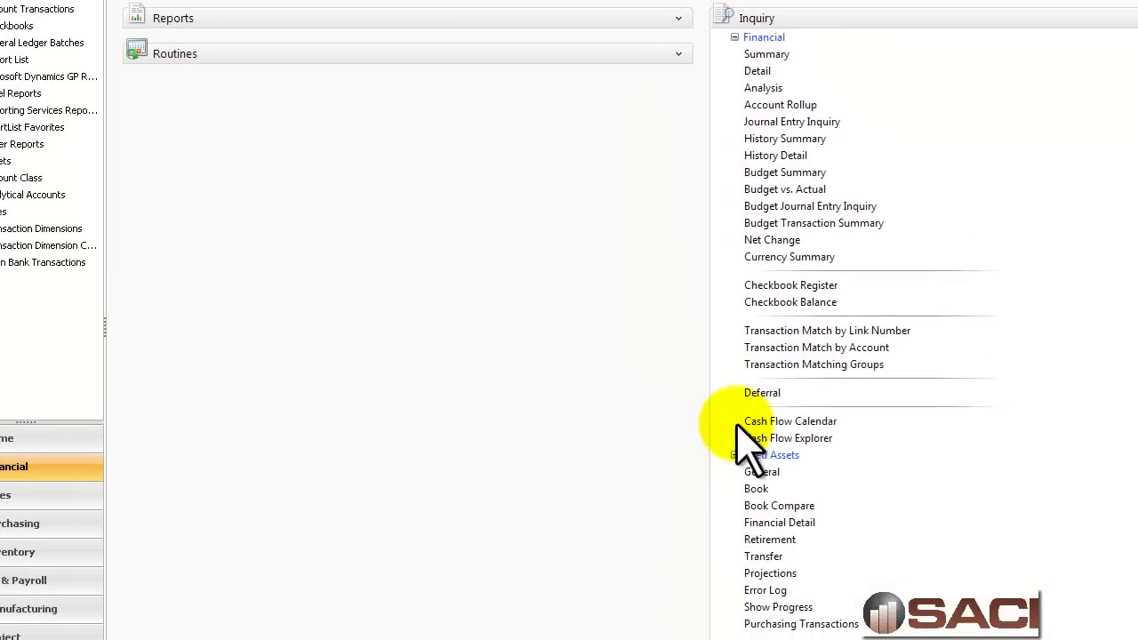
click(767, 54)
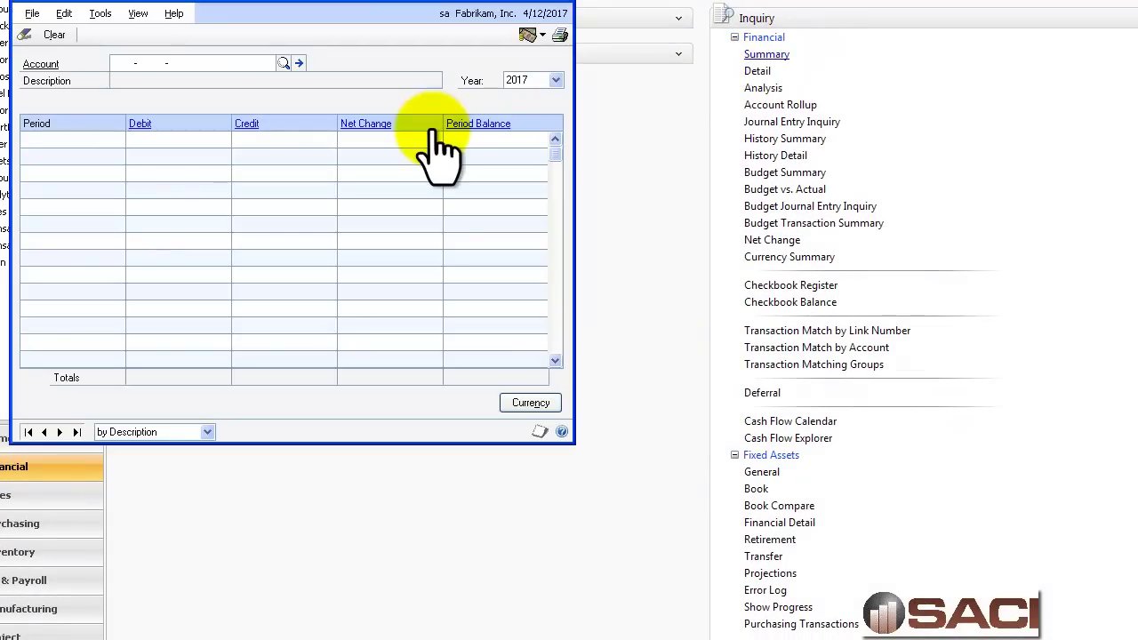
- Load the balances of Repairs account 300-6170-00 into Summary Inquiry
text(30)
text(repa)
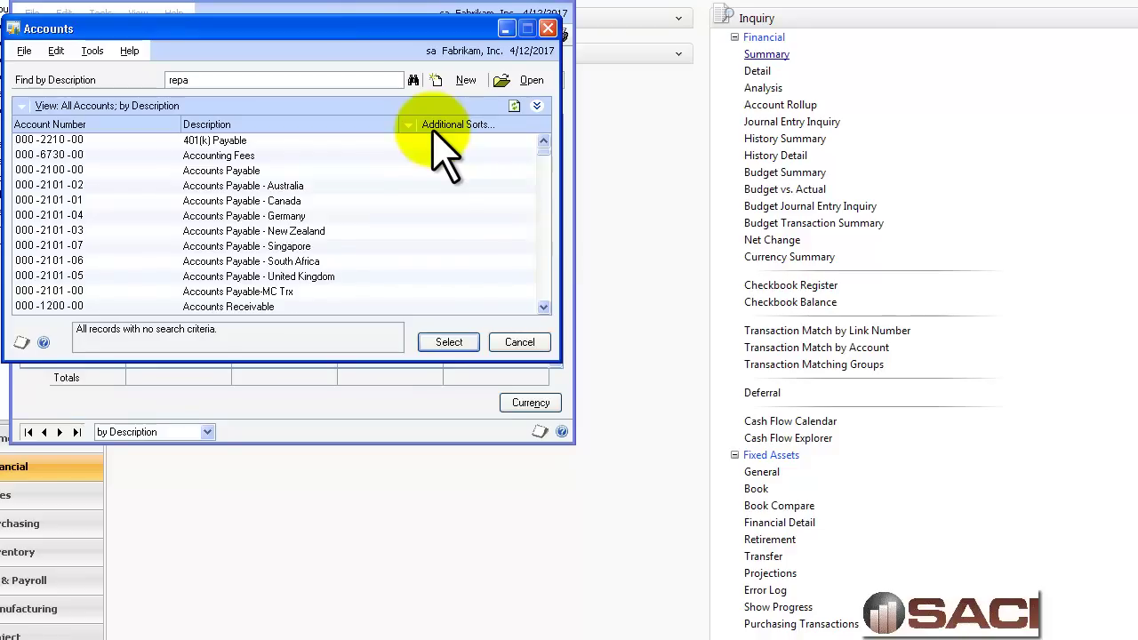
key(Return)
key(Down)
key(Down)
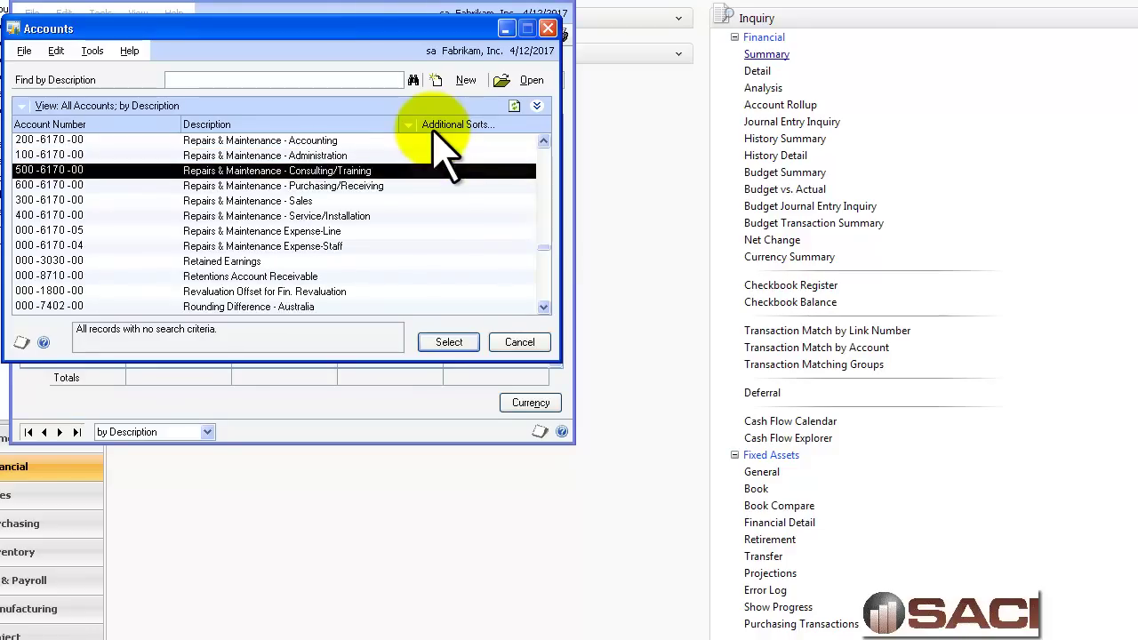
key(Down)
key(Down)
key(Return)
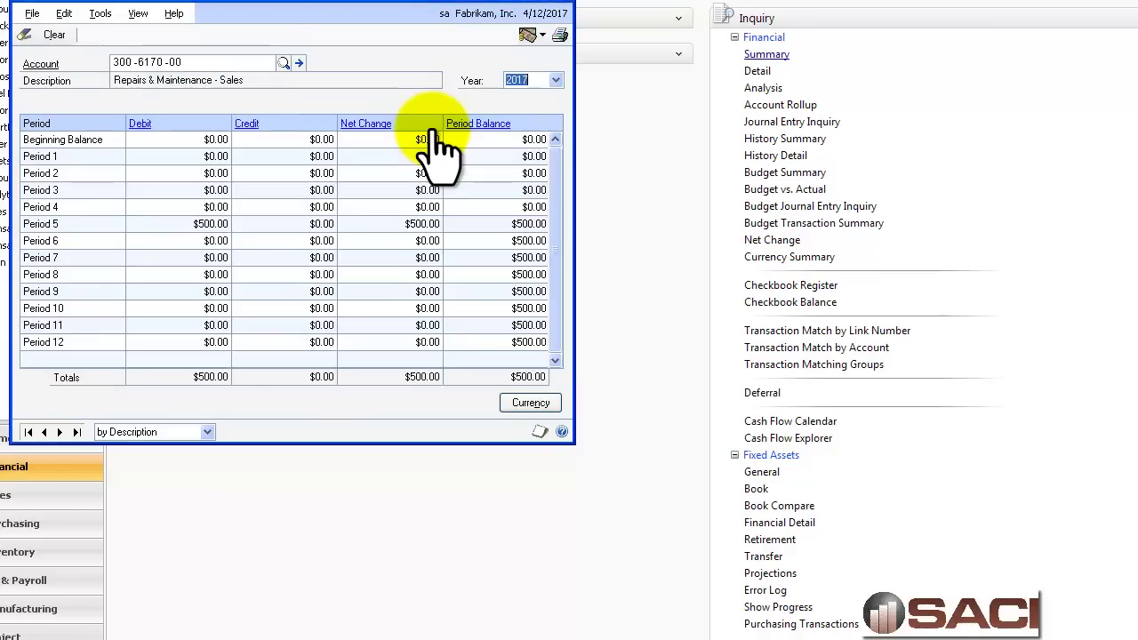
- Drill into Period 5 net change to confirm the $500.00 debit, then close the details
click(433, 227)
click(374, 124)
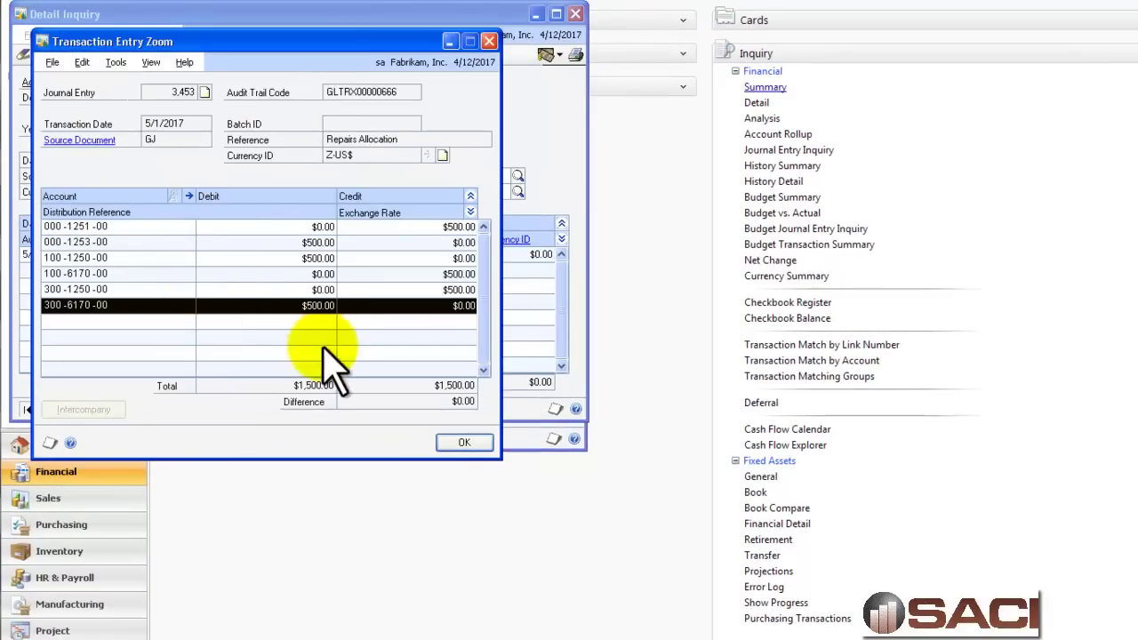
click(464, 442)
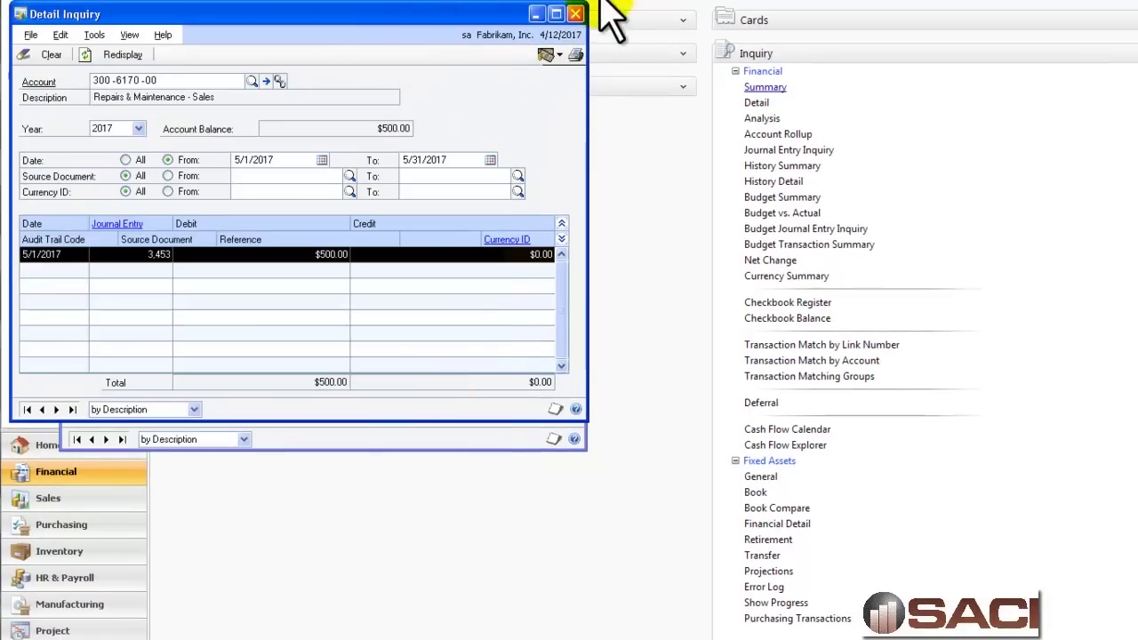
click(577, 14)
- Switch the Summary Inquiry account to 300-1250-00 Due To/Due From Dept 300
double_click(198, 94)
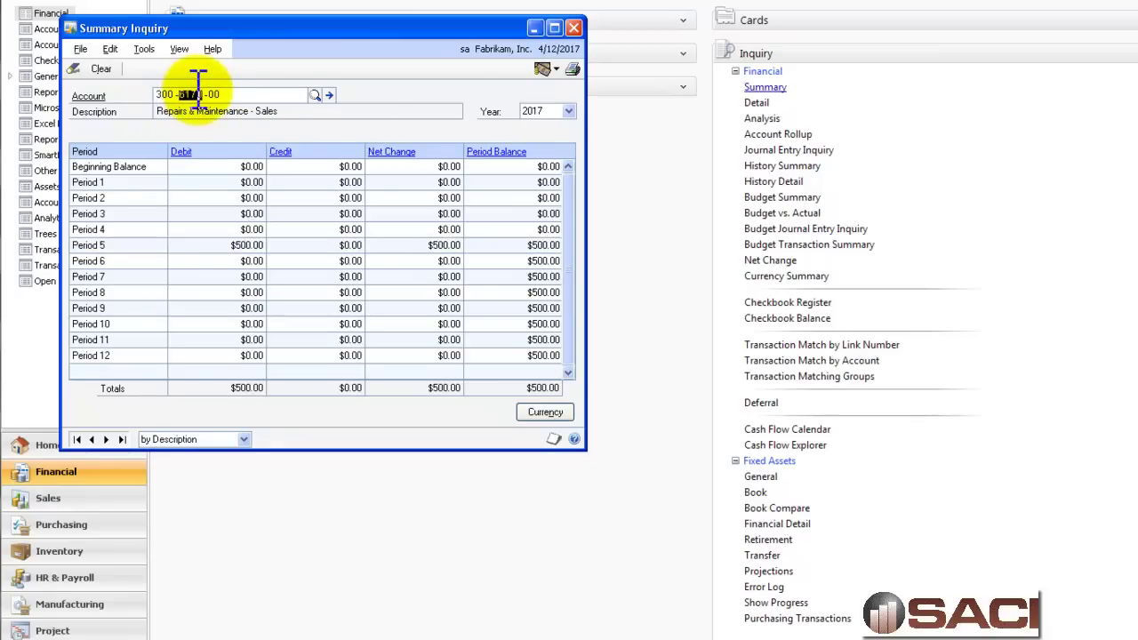
text(1250 -0)
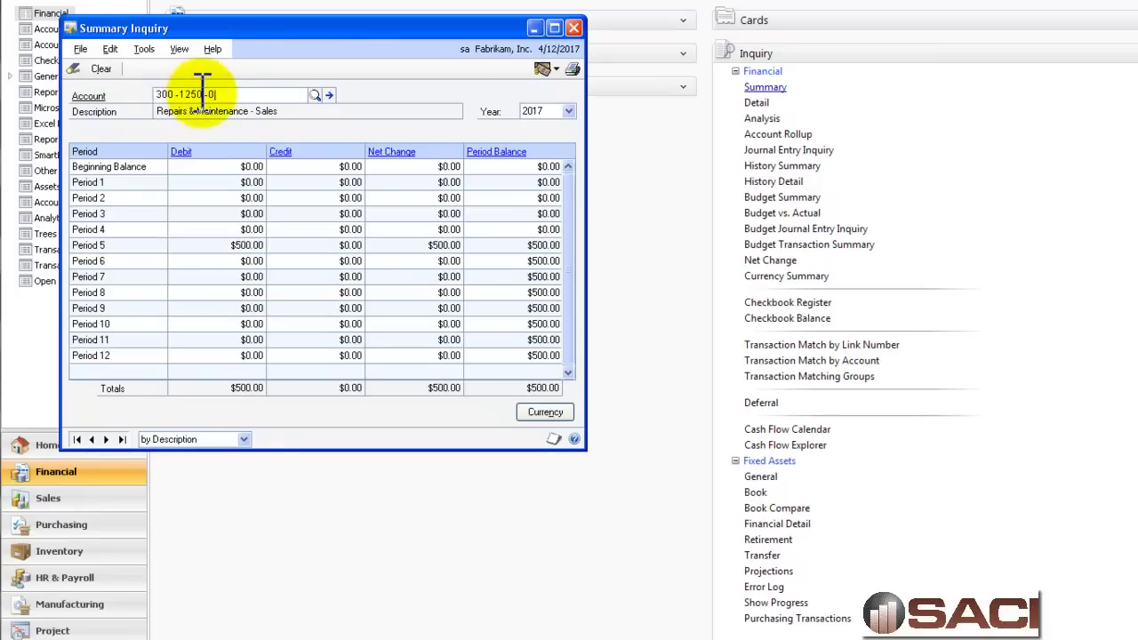
text(0)
key(Tab)
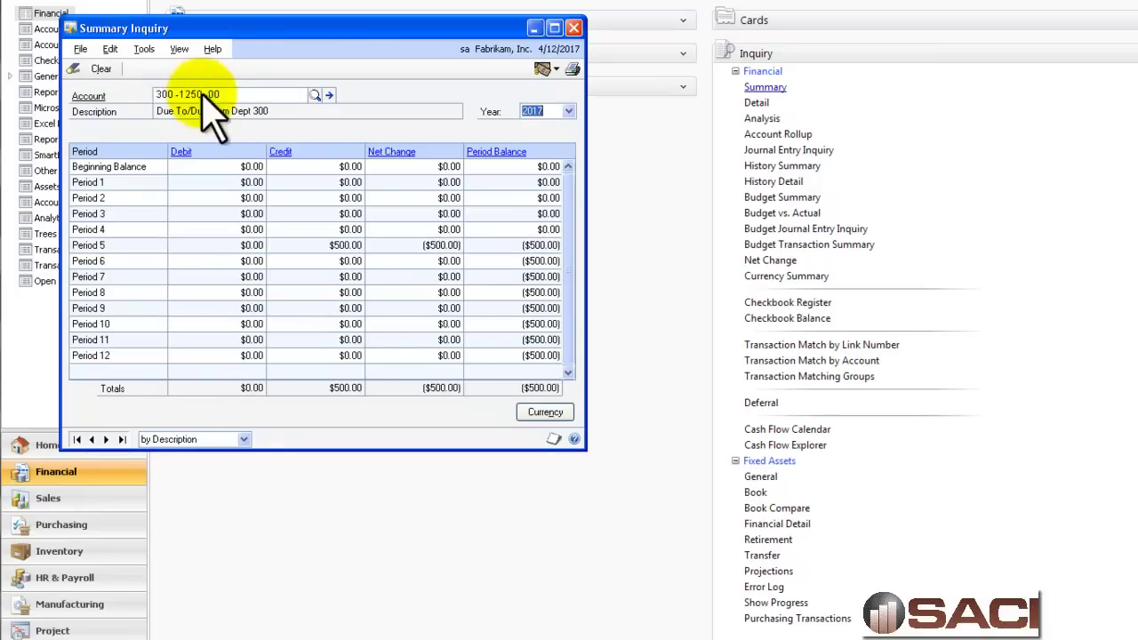
- Verify journal 3,453's $500.00 Period 5 credit, then close all inquiry windows
click(425, 243)
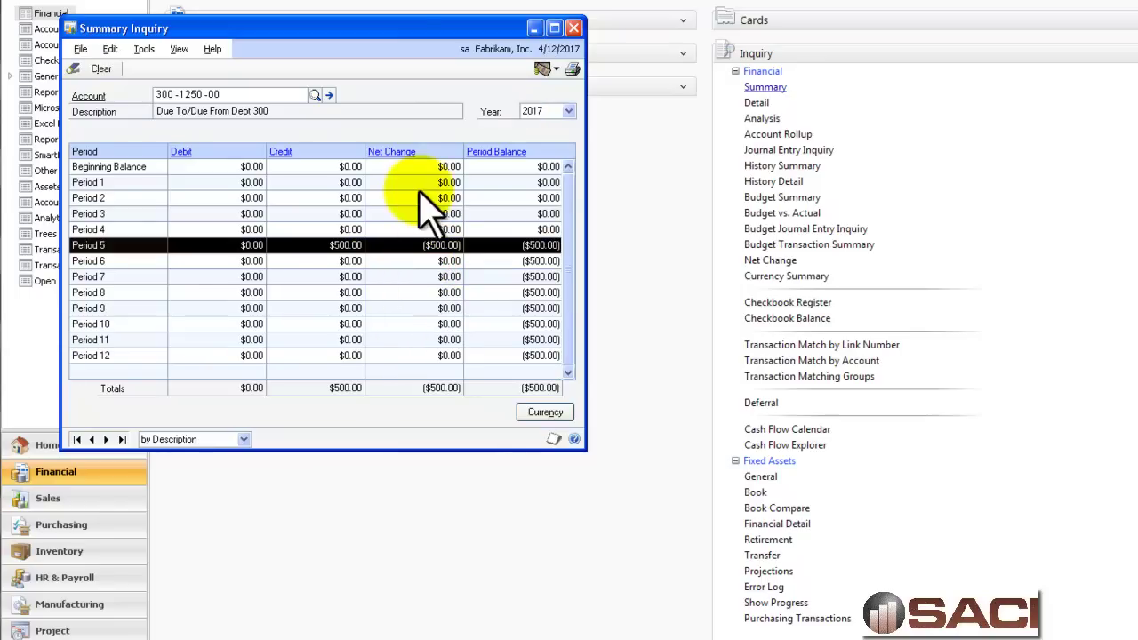
click(405, 153)
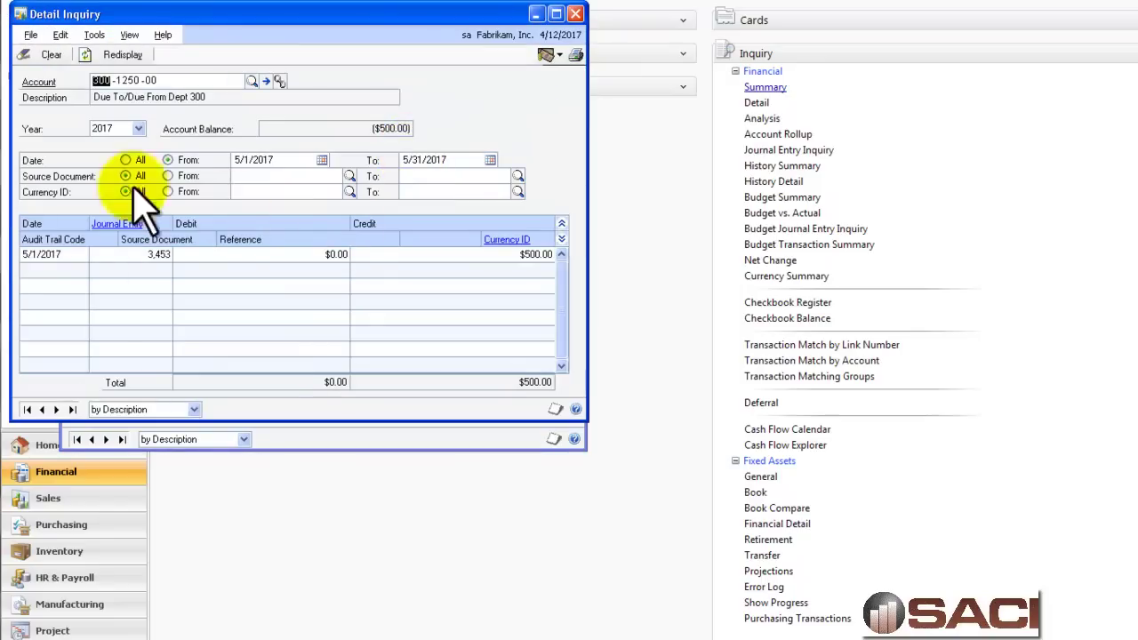
click(111, 224)
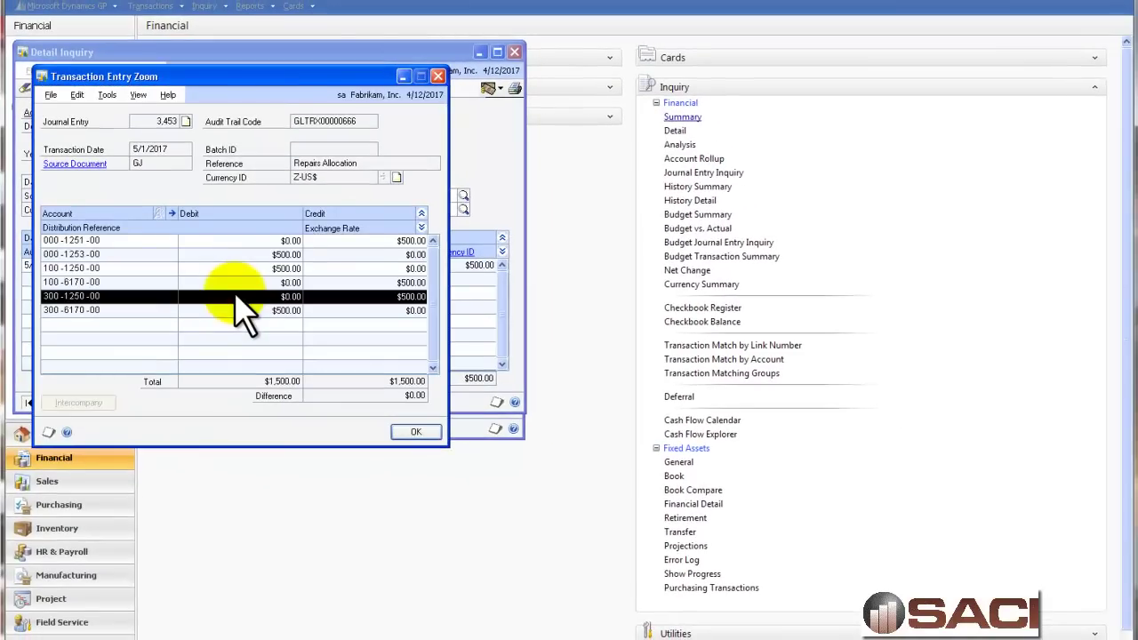
click(415, 431)
click(514, 50)
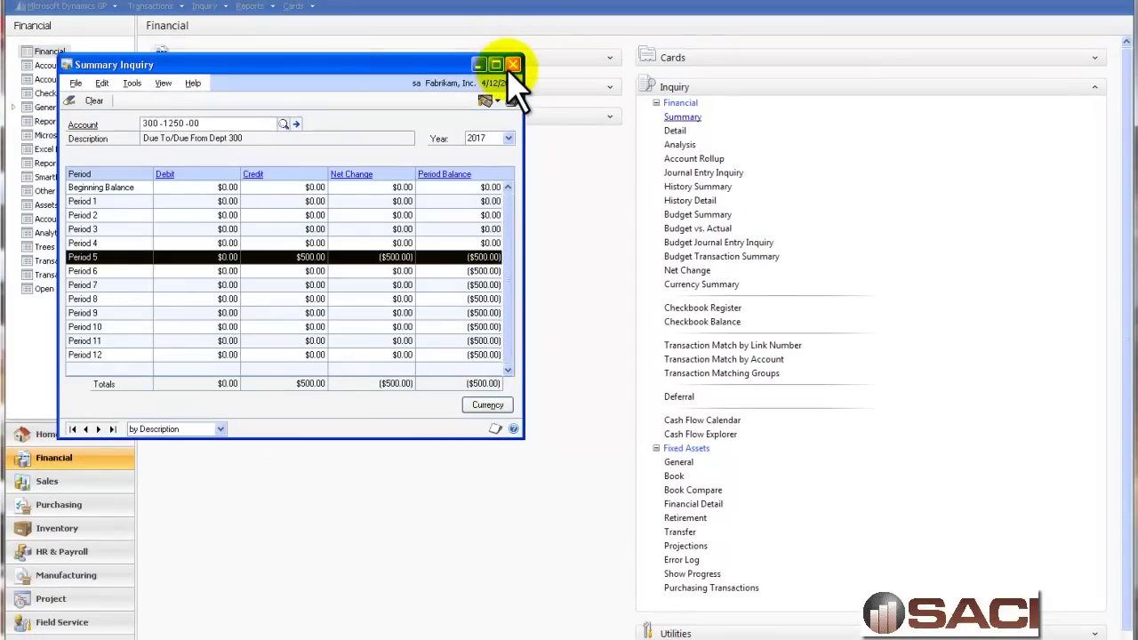
click(507, 67)
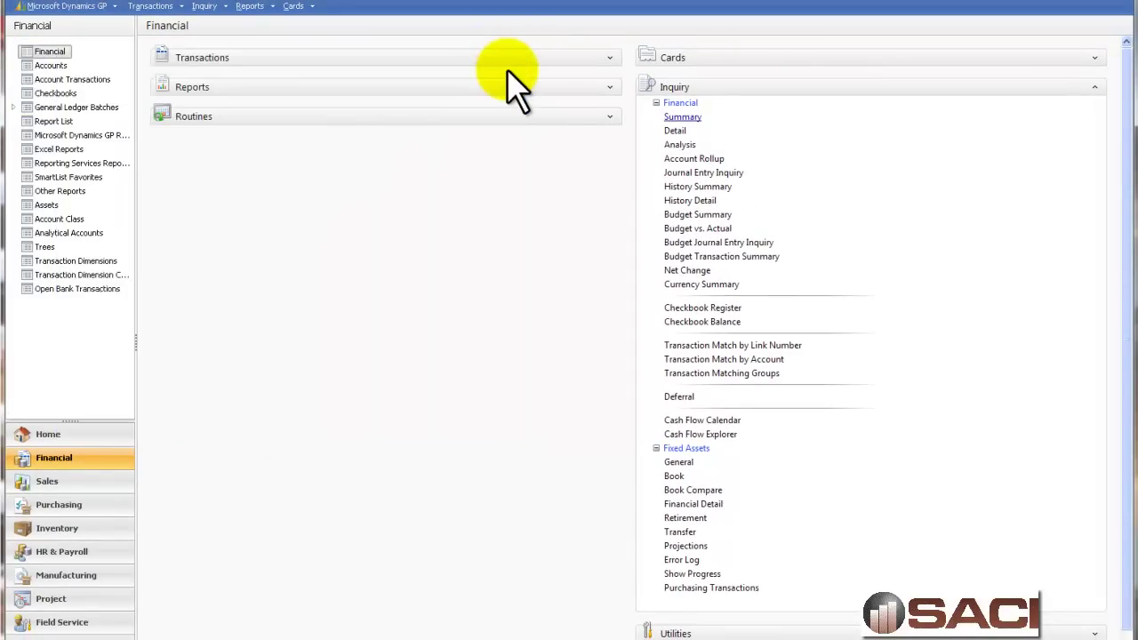